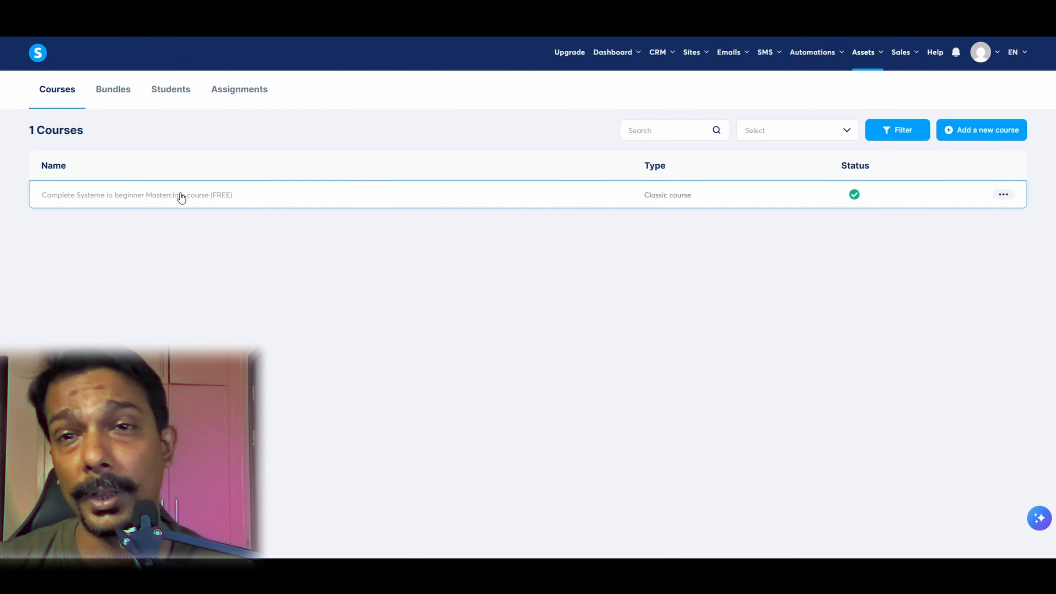
Open the Complete Systeme io beginner Masterclass course (FREE) and expand Module 1 to show its lectures
{"action": "left_click", "coordinate": [181, 196]}
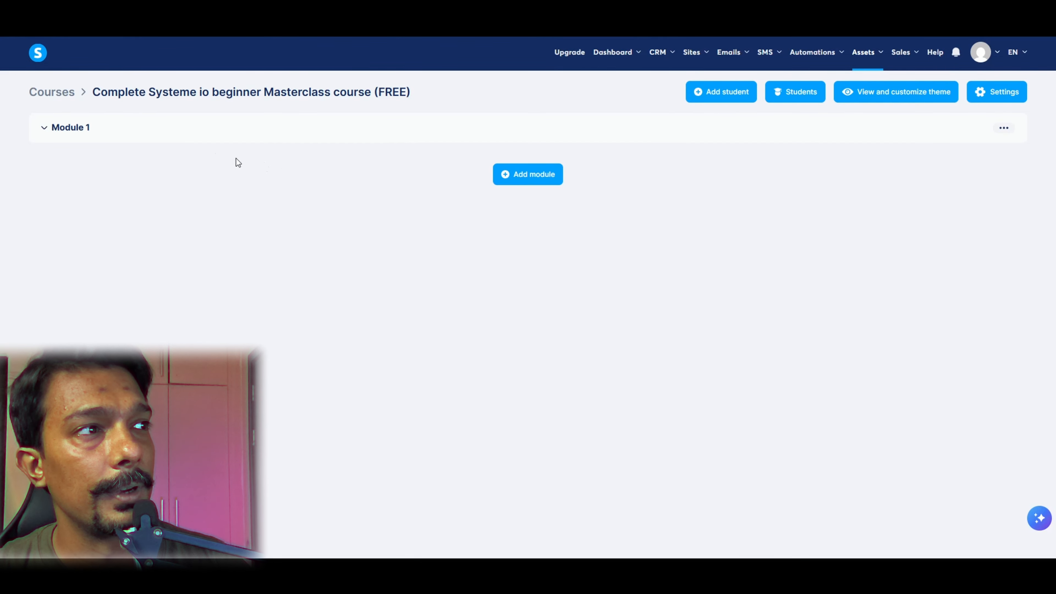
{"action": "left_click", "coordinate": [45, 128]}
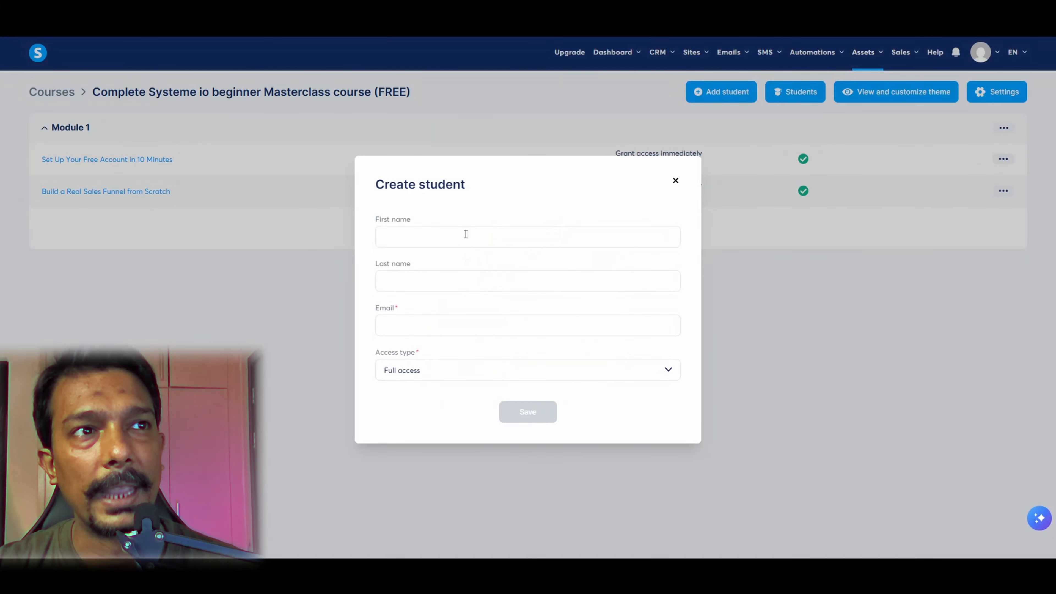
Review the name field and access type options in the student creation form, and close it without saving
{"action": "left_click", "coordinate": [465, 233]}
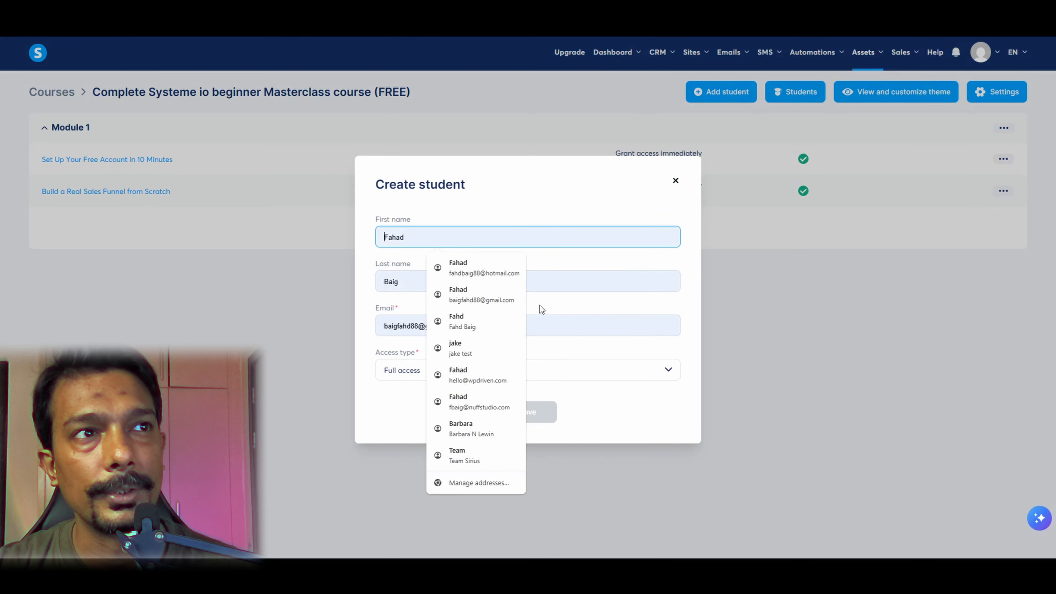
{"action": "left_click", "coordinate": [606, 407]}
{"action": "left_click", "coordinate": [626, 370]}
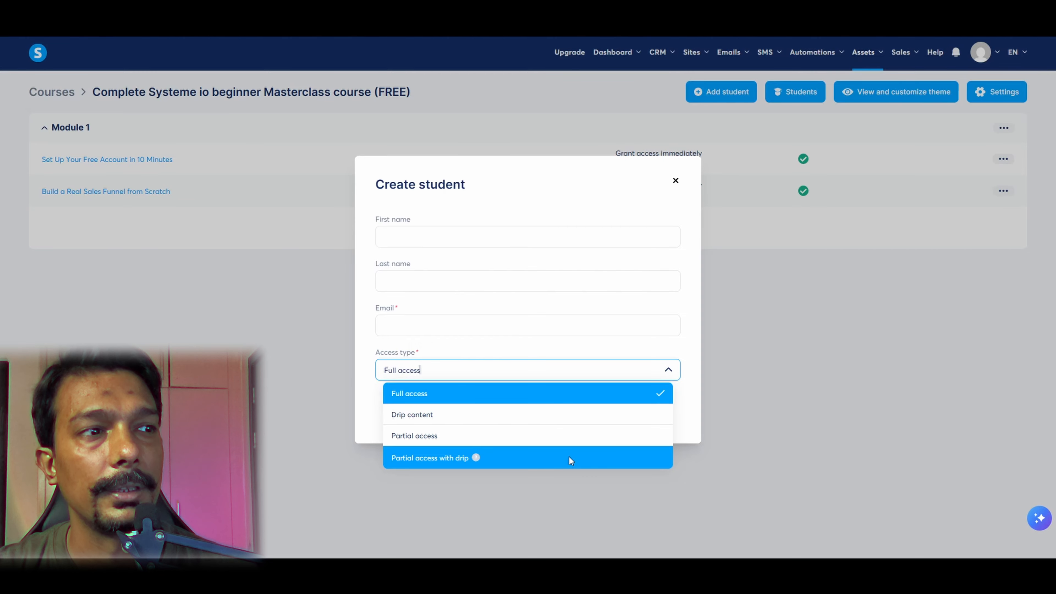
{"action": "left_click", "coordinate": [771, 335]}
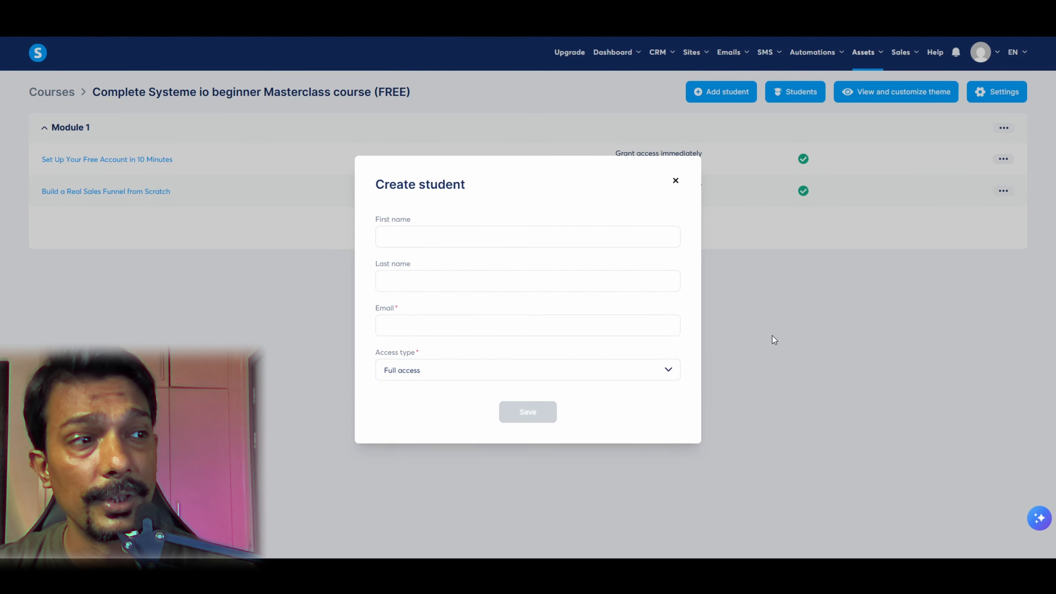
{"action": "left_click", "coordinate": [675, 180]}
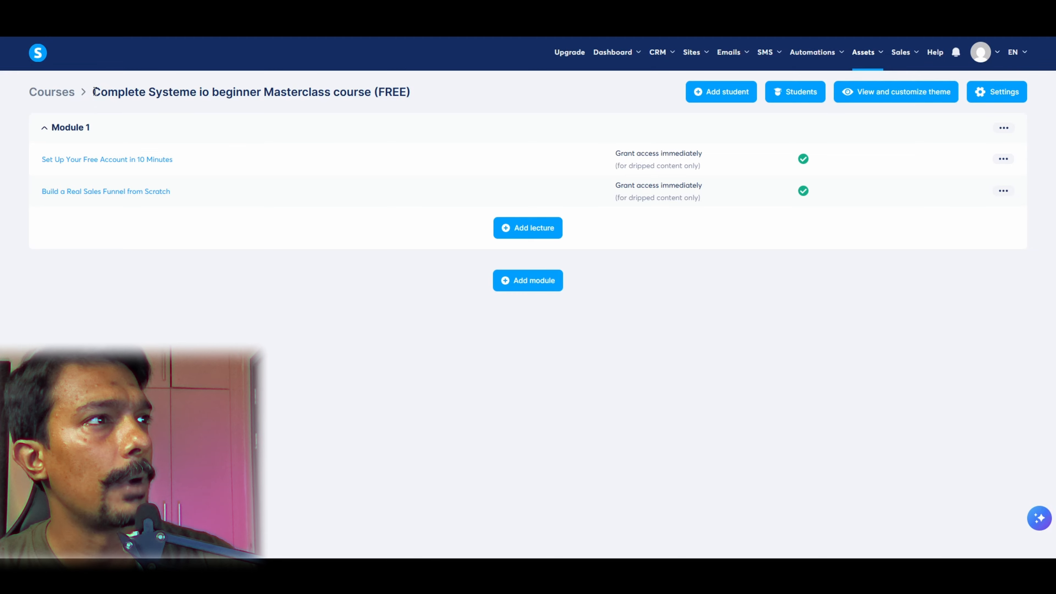
{"action": "left_click_drag", "start_coordinate": [95, 92], "coordinate": [411, 91]}
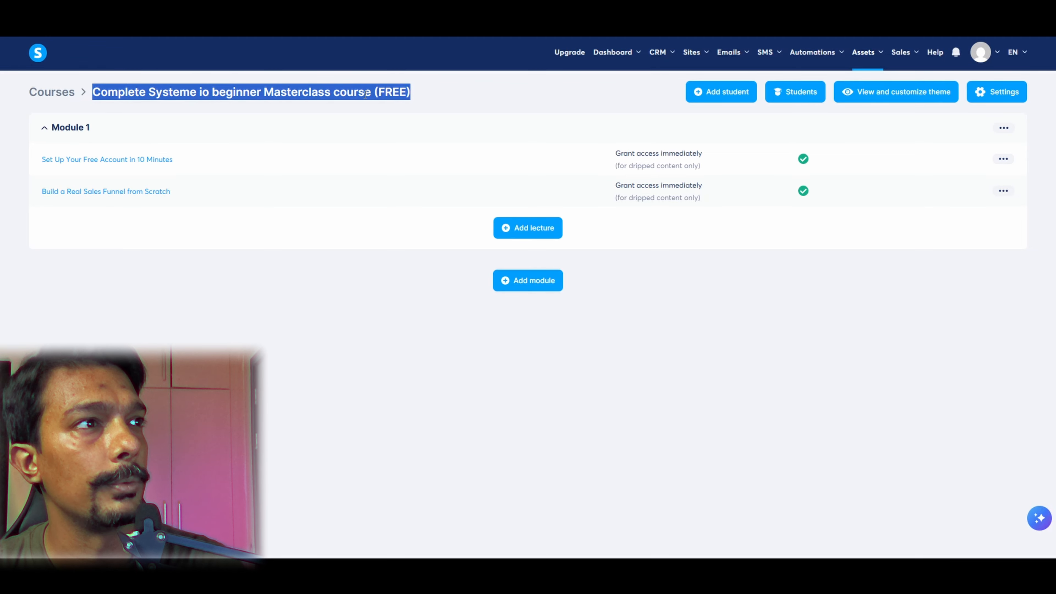
{"action": "left_click", "coordinate": [143, 138]}
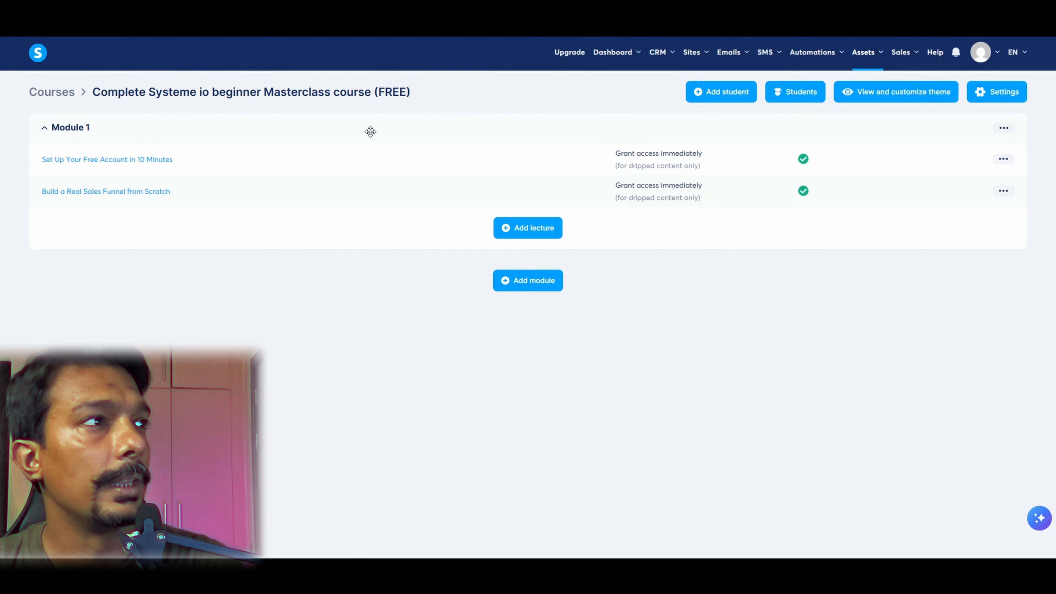
Collapse Module 1 and add a new module named "asdasdasd" to the course
{"action": "left_click", "coordinate": [45, 128]}
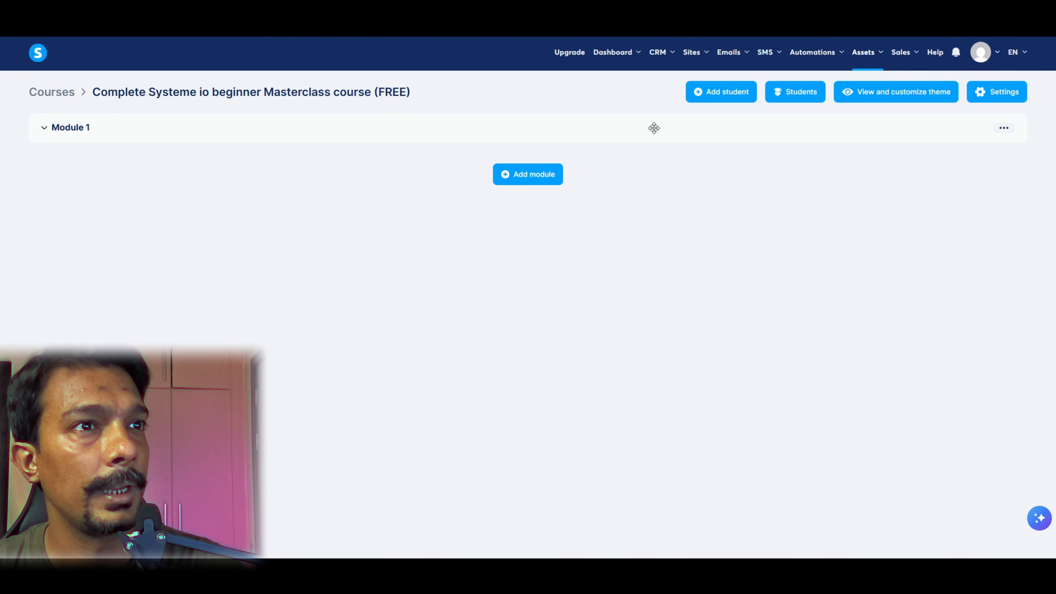
{"action": "left_click", "coordinate": [532, 178]}
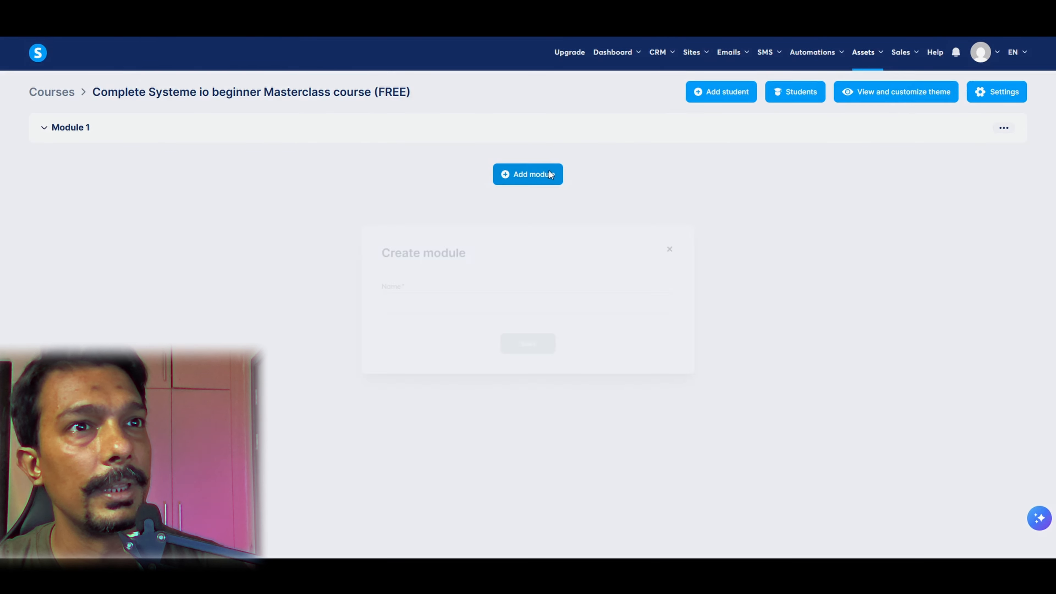
{"action": "left_click", "coordinate": [485, 301]}
{"action": "type", "text": "asdasdasd"}
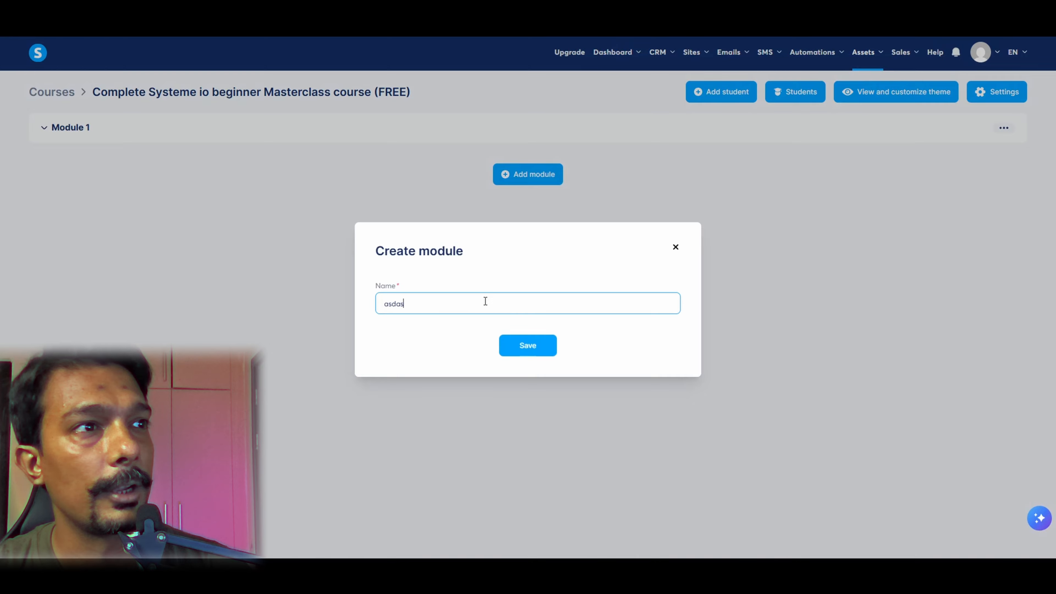
{"action": "left_click", "coordinate": [527, 345]}
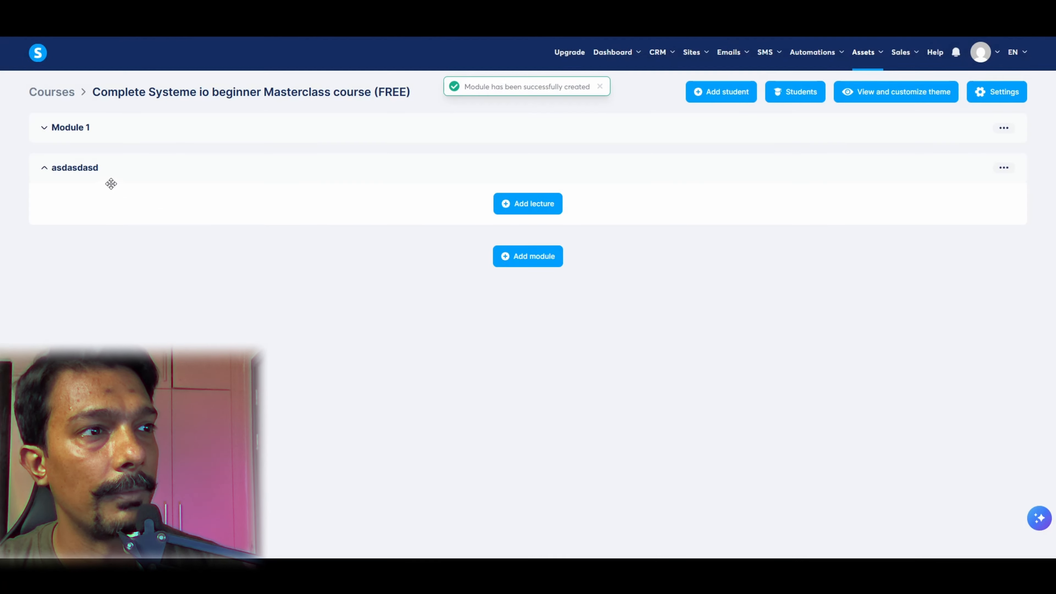
View the lecture creation form for the asdasdasd module and close it without saving
{"action": "left_click", "coordinate": [520, 207]}
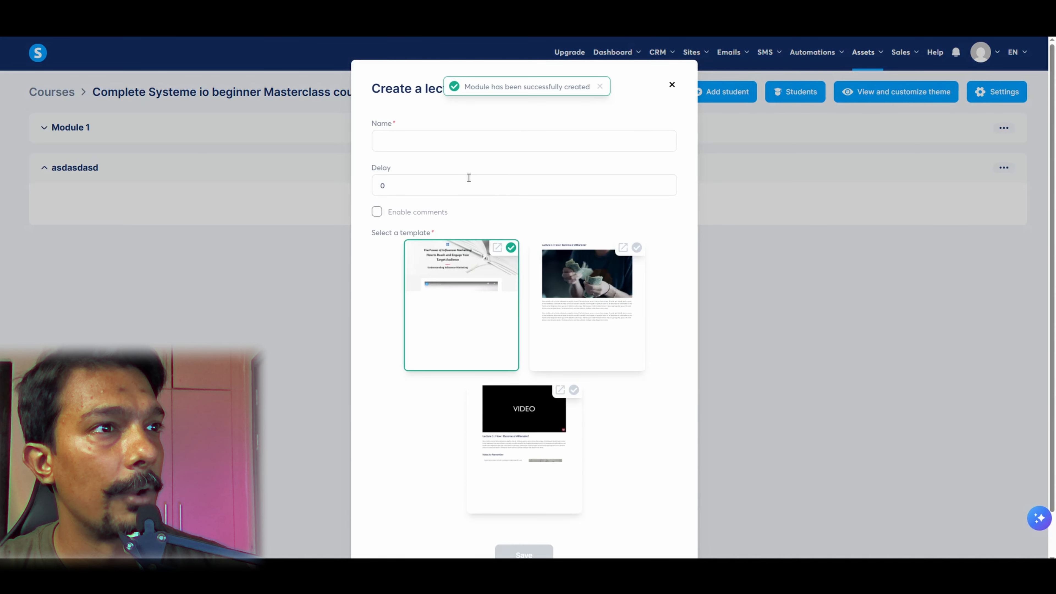
{"action": "left_click", "coordinate": [671, 84]}
Add a lecture named "How to Build Email Campaigns & Automation Rules" to Module 1, using the template with the VIDEO header
{"action": "left_click", "coordinate": [44, 128]}
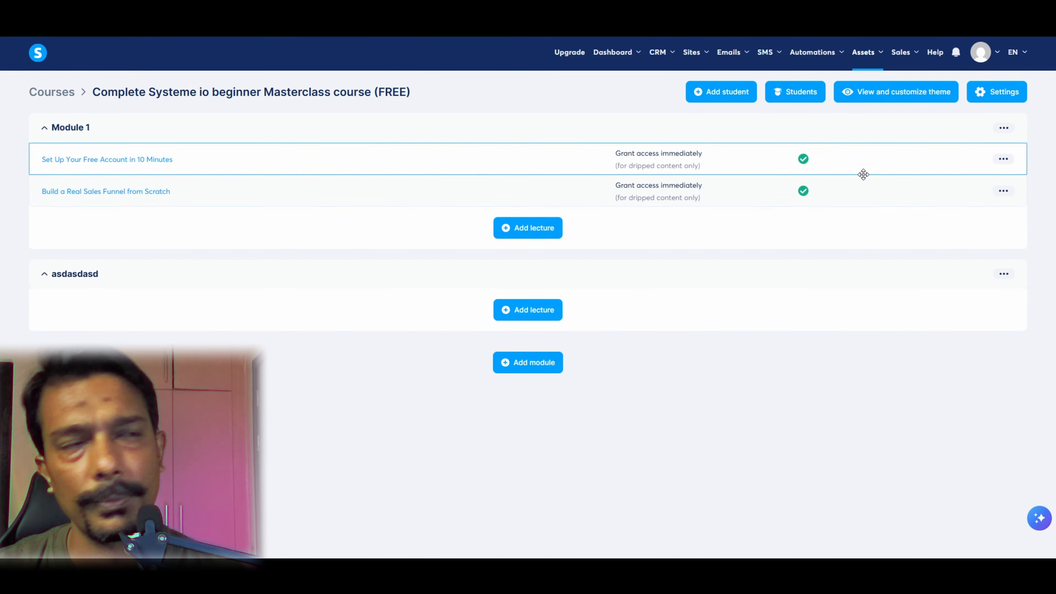
{"action": "left_click", "coordinate": [523, 228]}
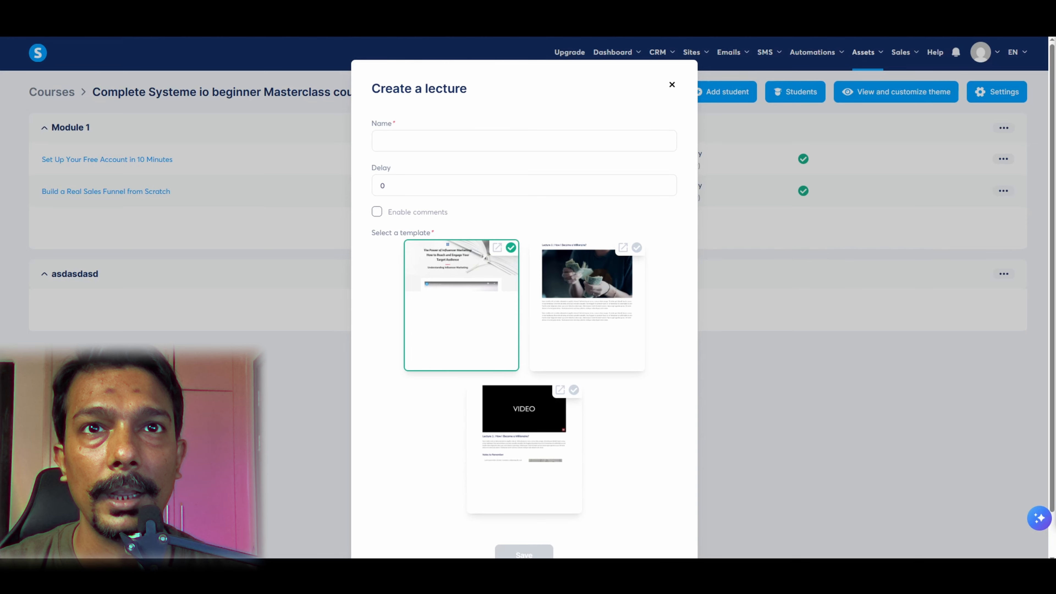
{"action": "left_click", "coordinate": [481, 139]}
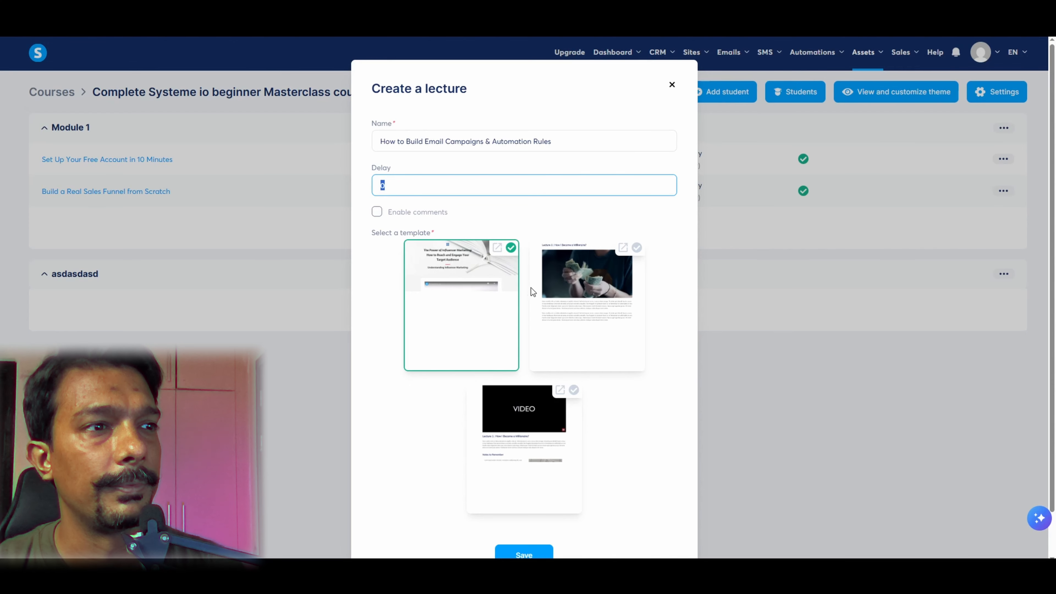
{"action": "scroll", "coordinate": [572, 293], "scroll_direction": "down", "scroll_amount": 1}
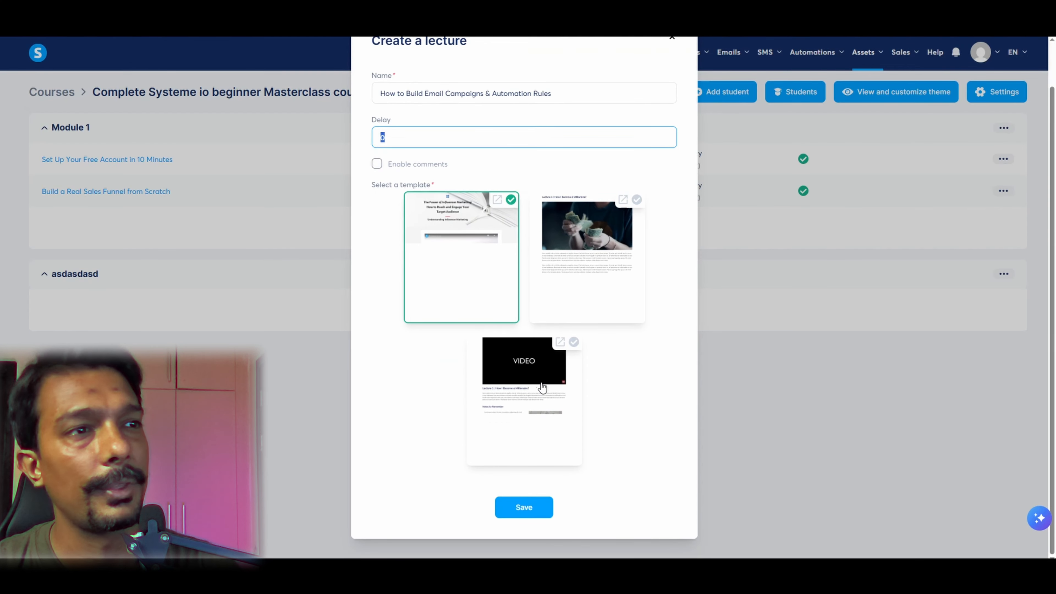
{"action": "left_click", "coordinate": [520, 427]}
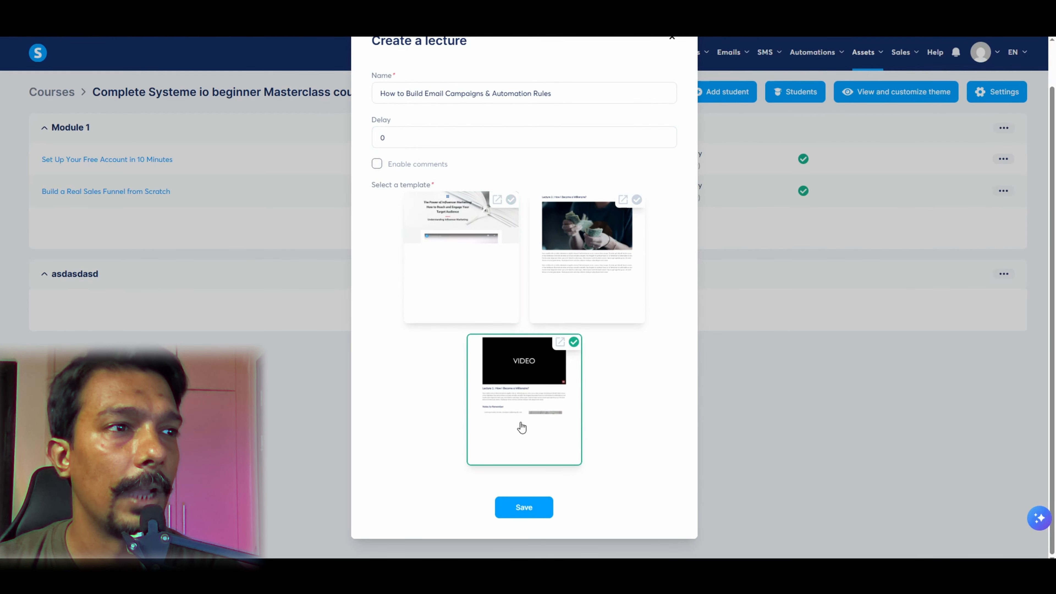
{"action": "left_click", "coordinate": [529, 508]}
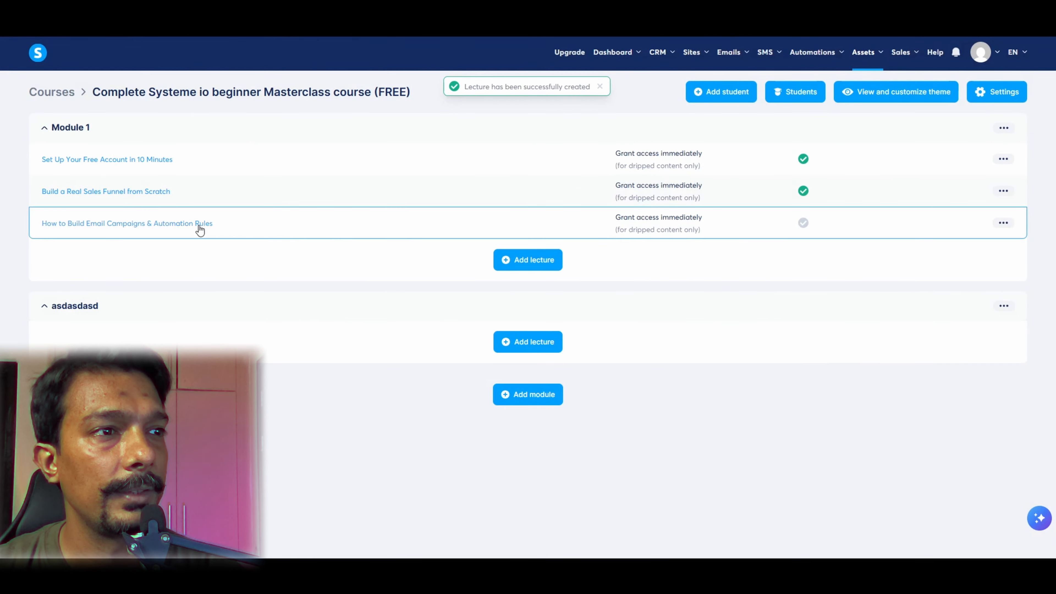
{"action": "left_click", "coordinate": [106, 225]}
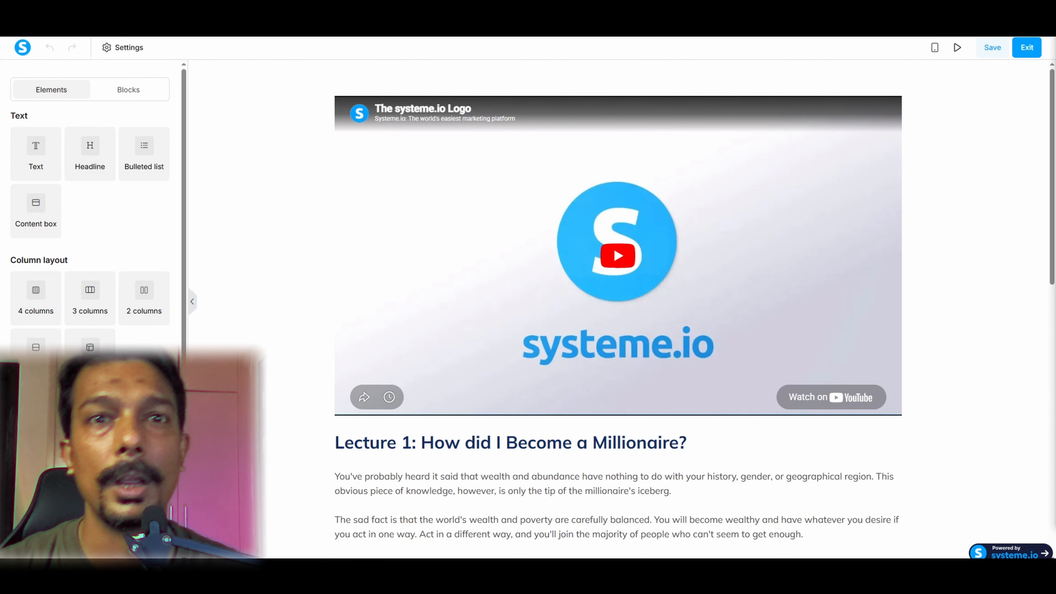
{"action": "left_click", "coordinate": [651, 277]}
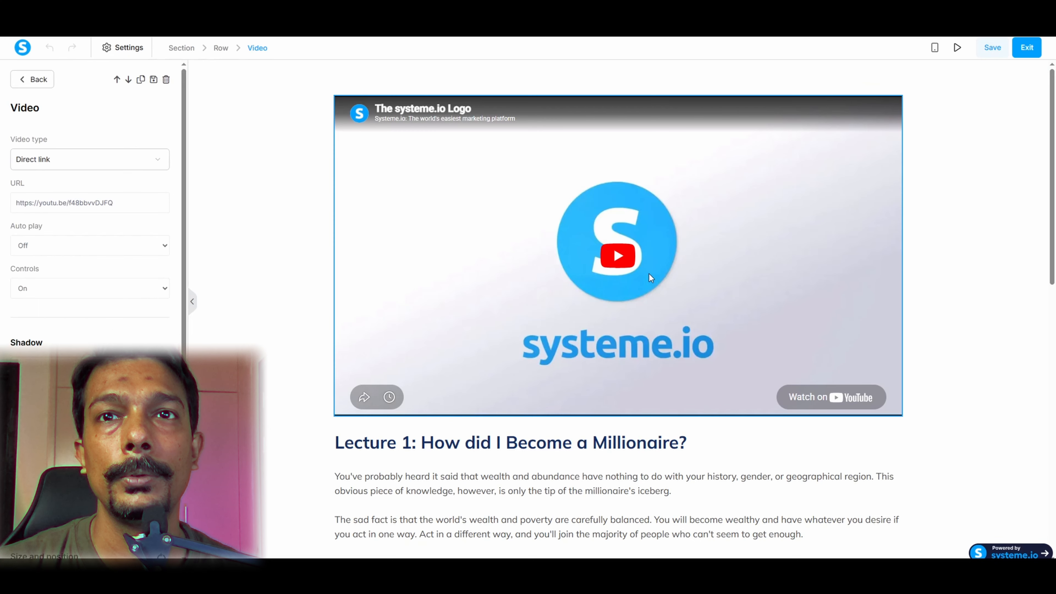
{"action": "triple_click", "coordinate": [115, 203]}
{"action": "type", "text": "https://youtu.be/zW7P87_CbaQ"}
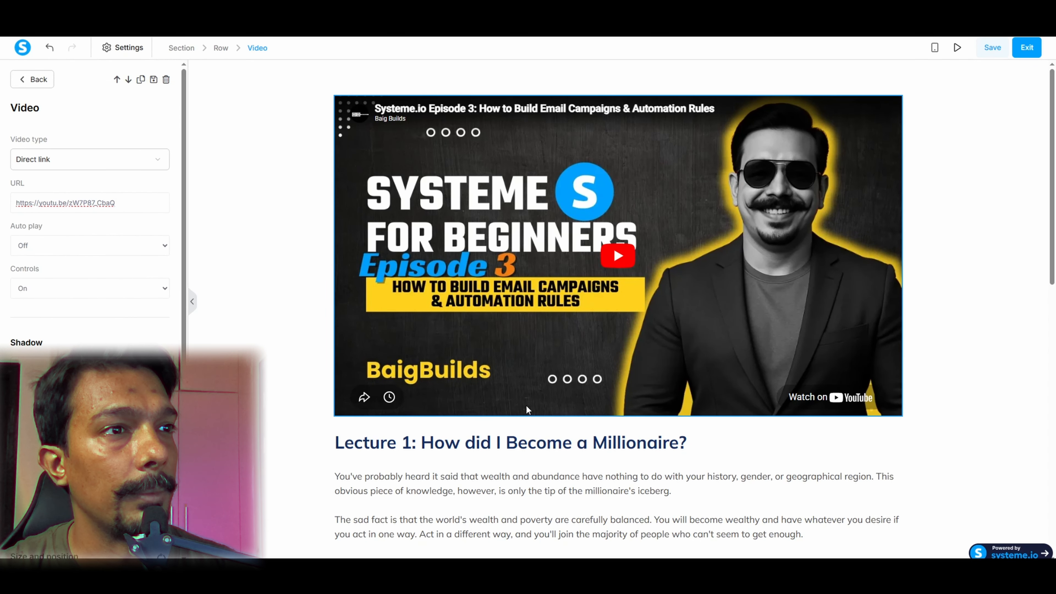
Change the heading below the video to "Lecture 3: How to Build Email Campaigns & Automation Rules"
{"action": "left_click", "coordinate": [524, 444]}
{"action": "left_click", "coordinate": [524, 445]}
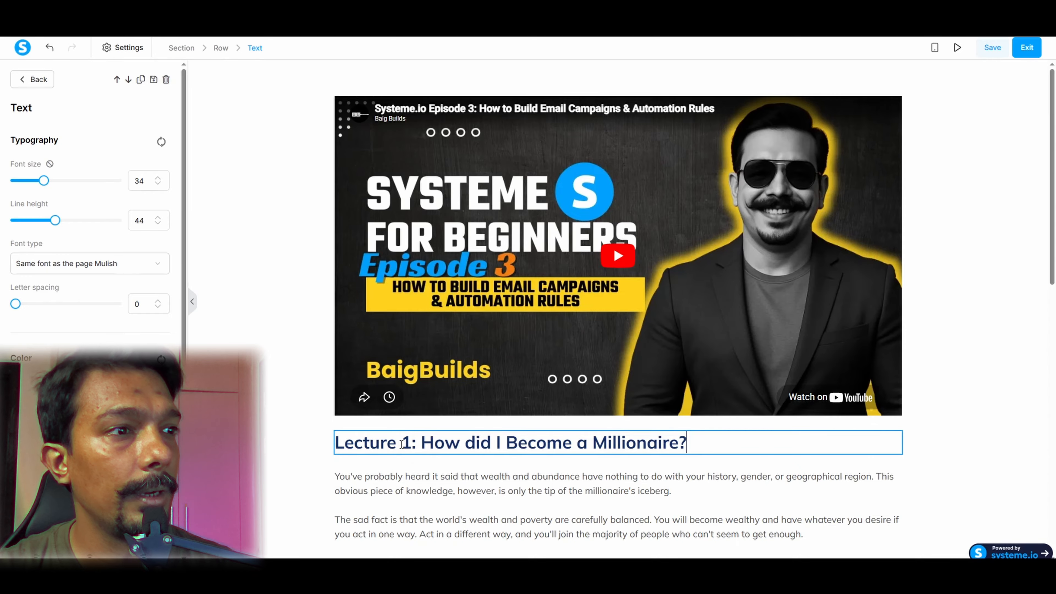
{"action": "left_click", "coordinate": [402, 445]}
{"action": "key", "text": "BackSpace"}
{"action": "type", "text": "3"}
{"action": "key", "text": "shift+End"}
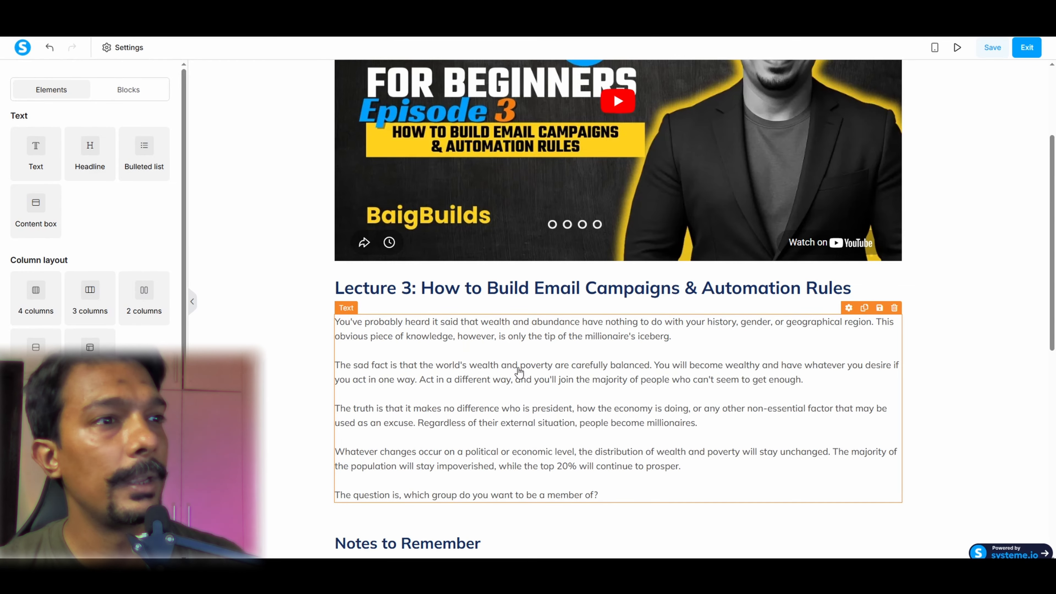
Look over the updated lecture page and save its changes
{"action": "scroll", "coordinate": [519, 371], "scroll_direction": "up", "scroll_amount": 3}
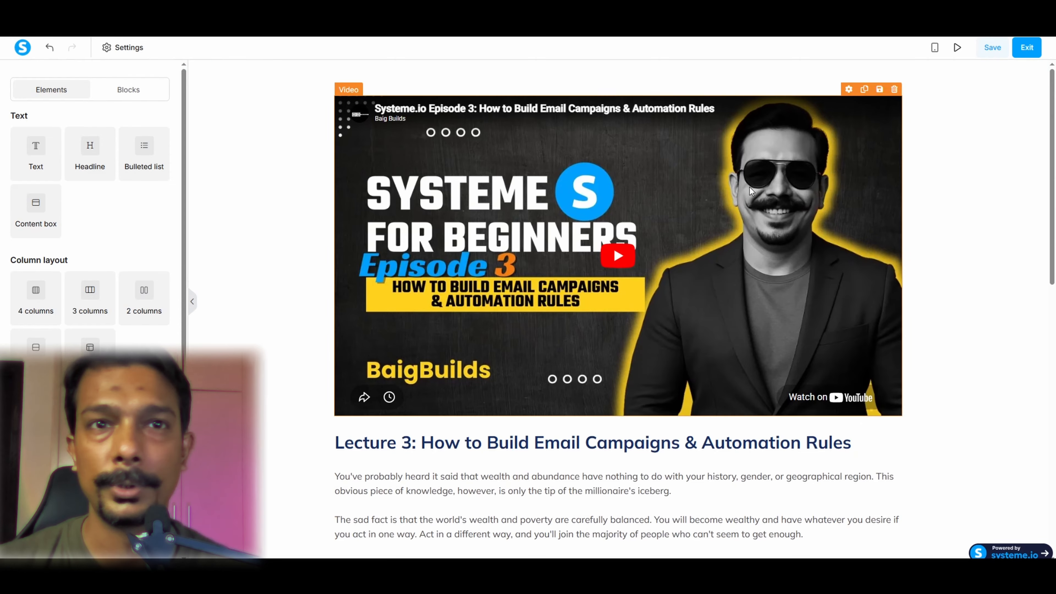
{"action": "scroll", "coordinate": [737, 251], "scroll_direction": "down", "scroll_amount": 3}
{"action": "scroll", "coordinate": [624, 291], "scroll_direction": "down", "scroll_amount": 2}
{"action": "scroll", "coordinate": [329, 232], "scroll_direction": "up", "scroll_amount": 4}
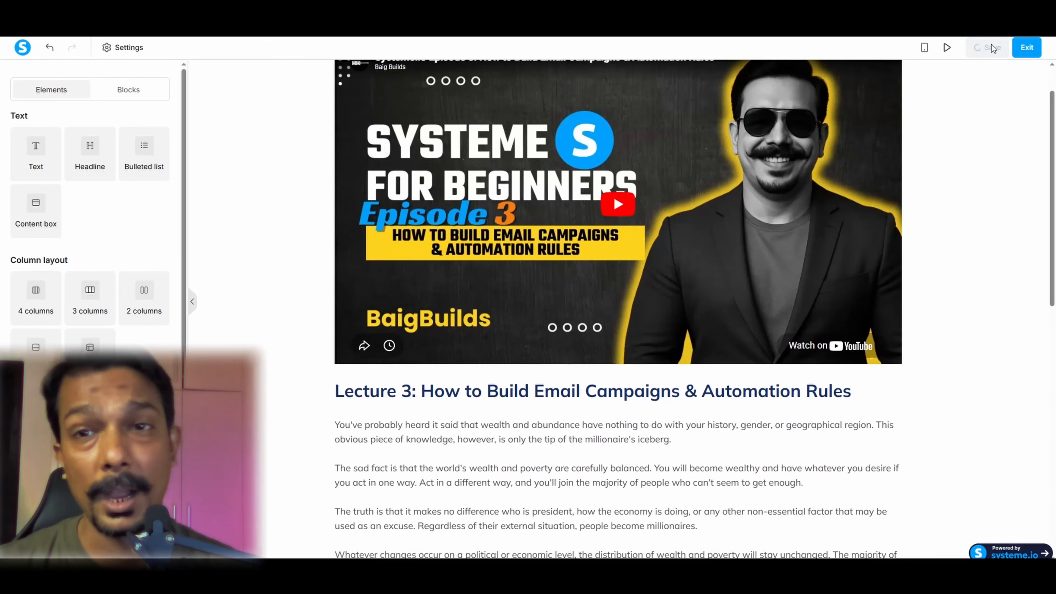
Insert a button between Notes to Remember and Recommended References for this Lecture, and set its action to Download file
{"action": "scroll", "coordinate": [479, 318], "scroll_direction": "down", "scroll_amount": 10}
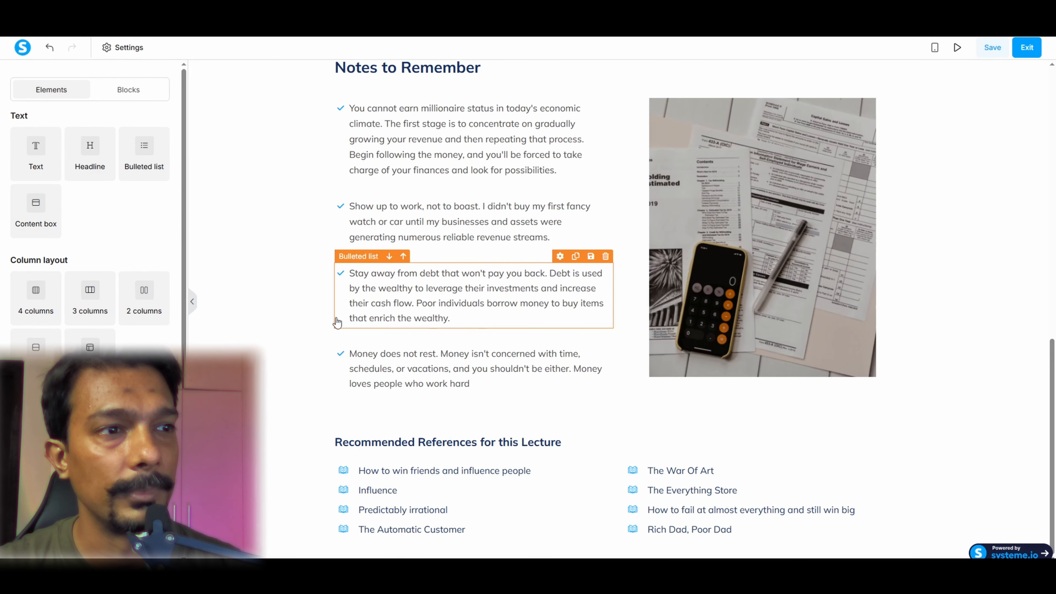
{"action": "scroll", "coordinate": [97, 253], "scroll_direction": "down", "scroll_amount": 3}
{"action": "left_click_drag", "start_coordinate": [36, 293], "coordinate": [492, 399]}
{"action": "left_click", "coordinate": [631, 442]}
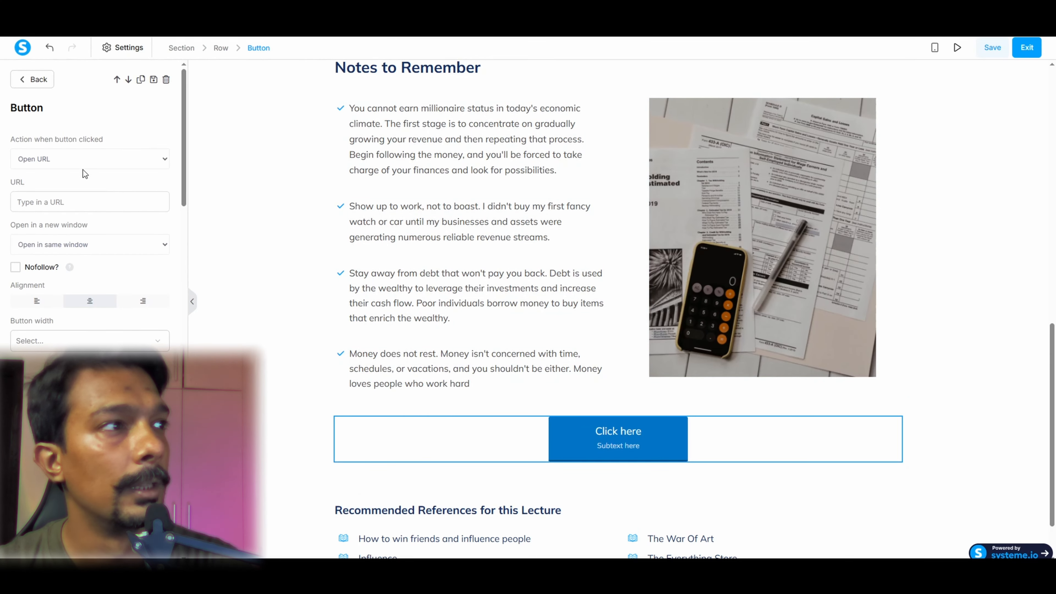
{"action": "left_click", "coordinate": [95, 161]}
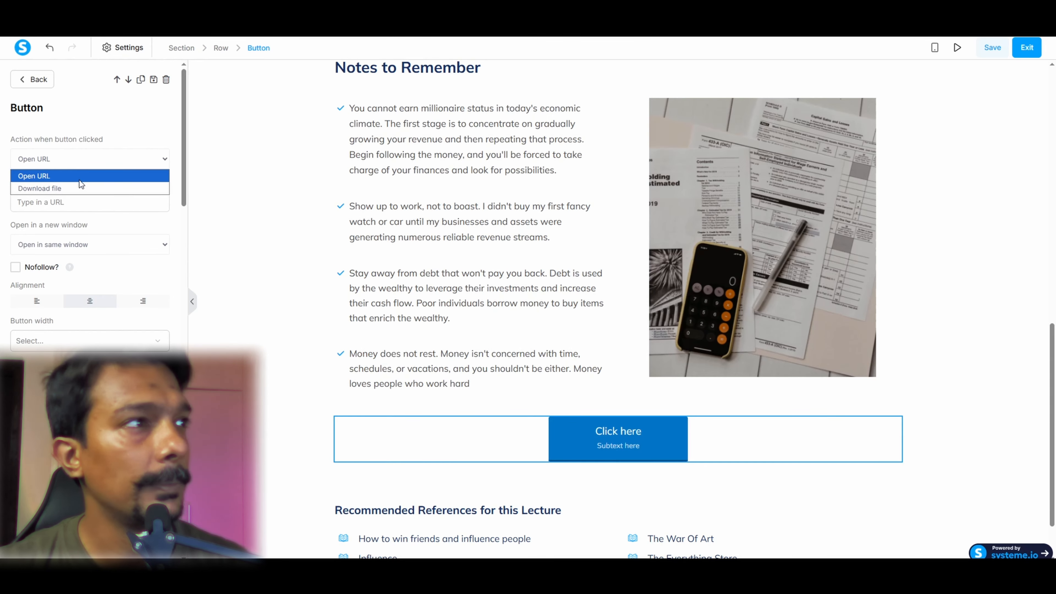
{"action": "left_click", "coordinate": [81, 186]}
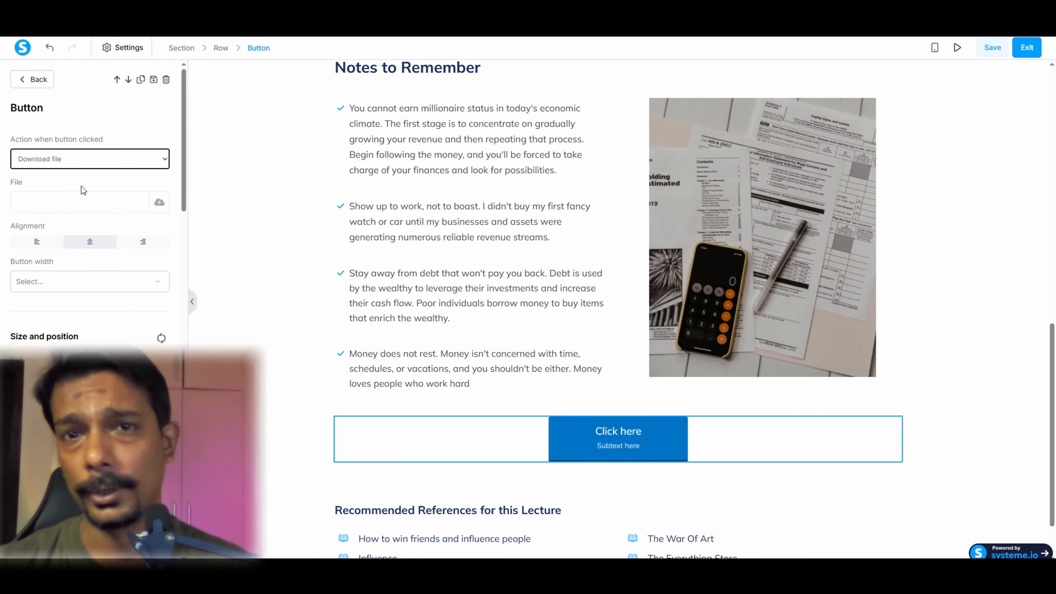